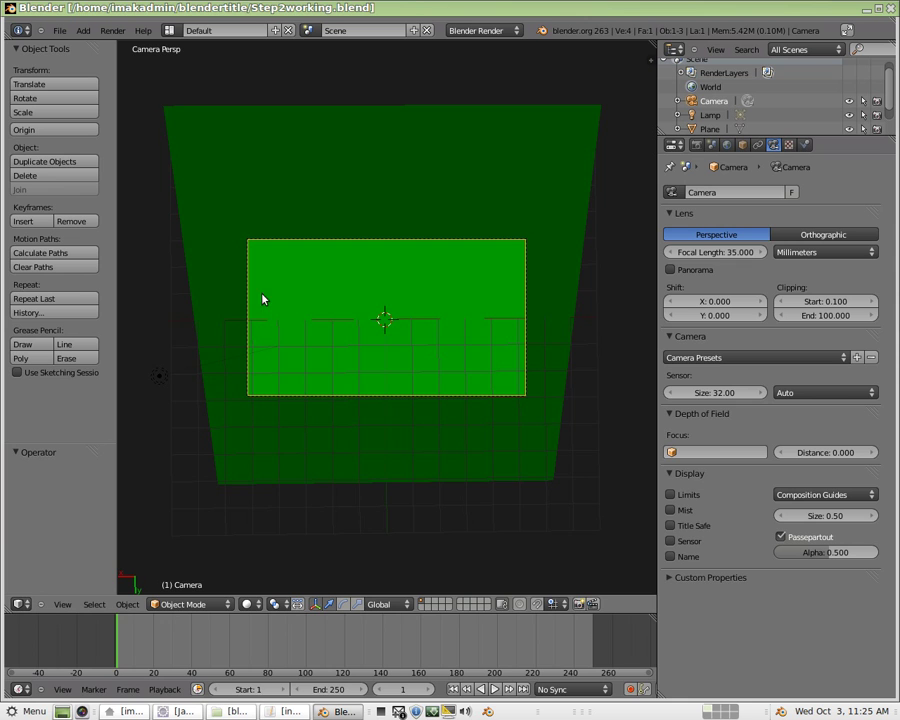
Add a Text object at the plane's centre (0, 0, 0) and orbit until it reads upright.
key(n)
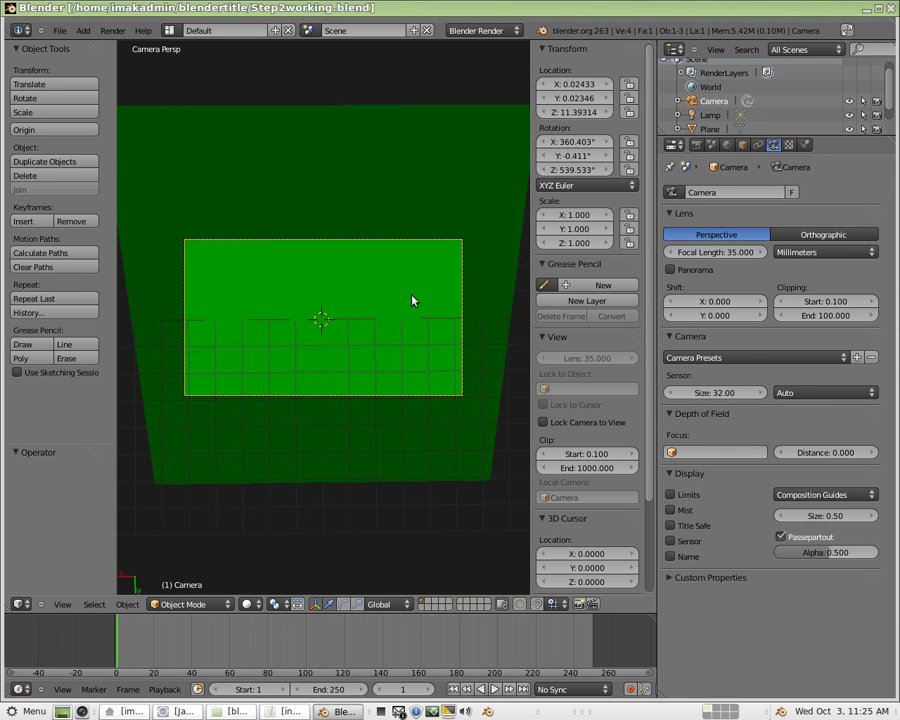
scroll(612, 450, down, 5)
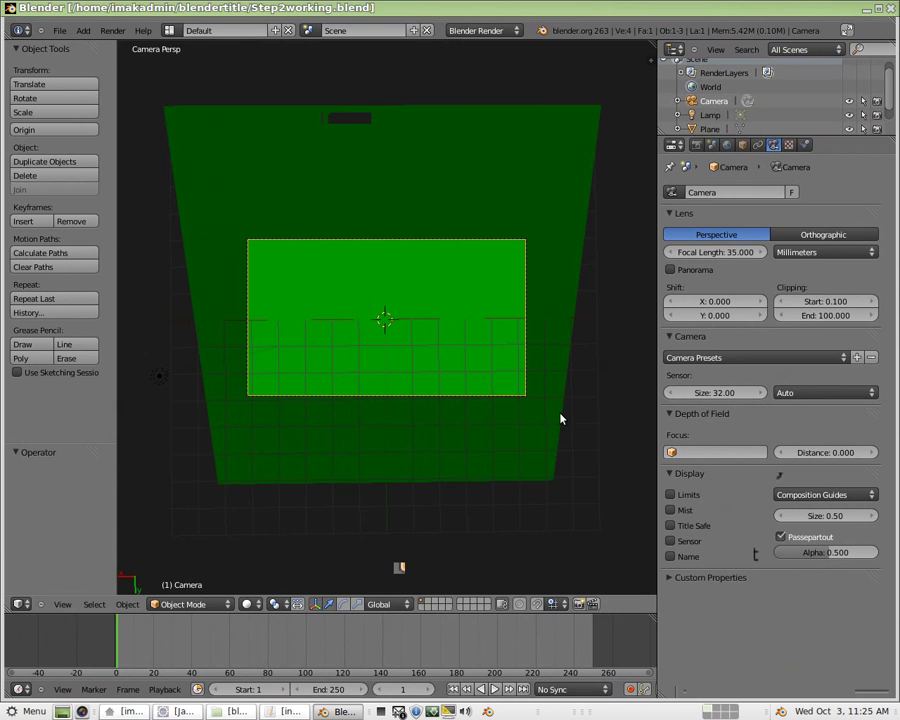
click(82, 32)
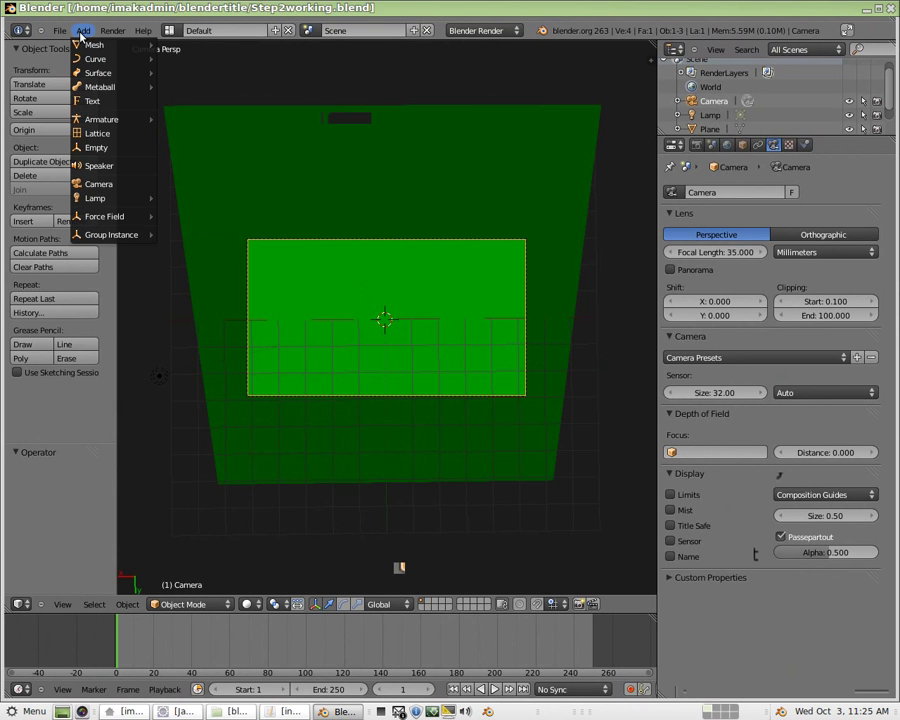
click(103, 102)
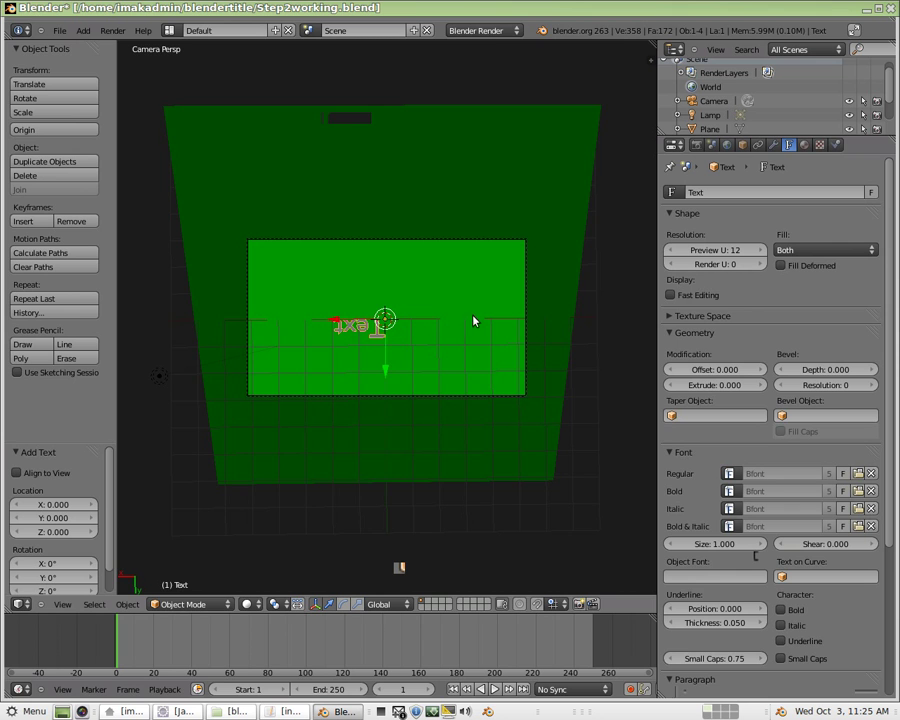
mouse_move(577, 412)
middle_down()
mouse_move(579, 443)
mouse_move(575, 398)
middle_up()
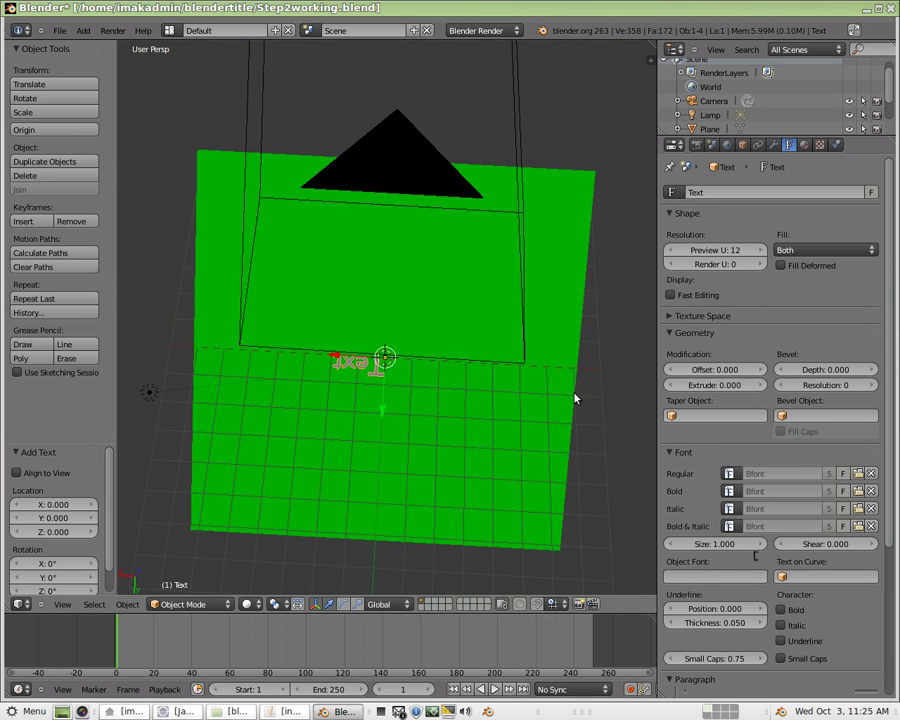
scroll(575, 398, up, 5)
scroll(578, 396, down, 3)
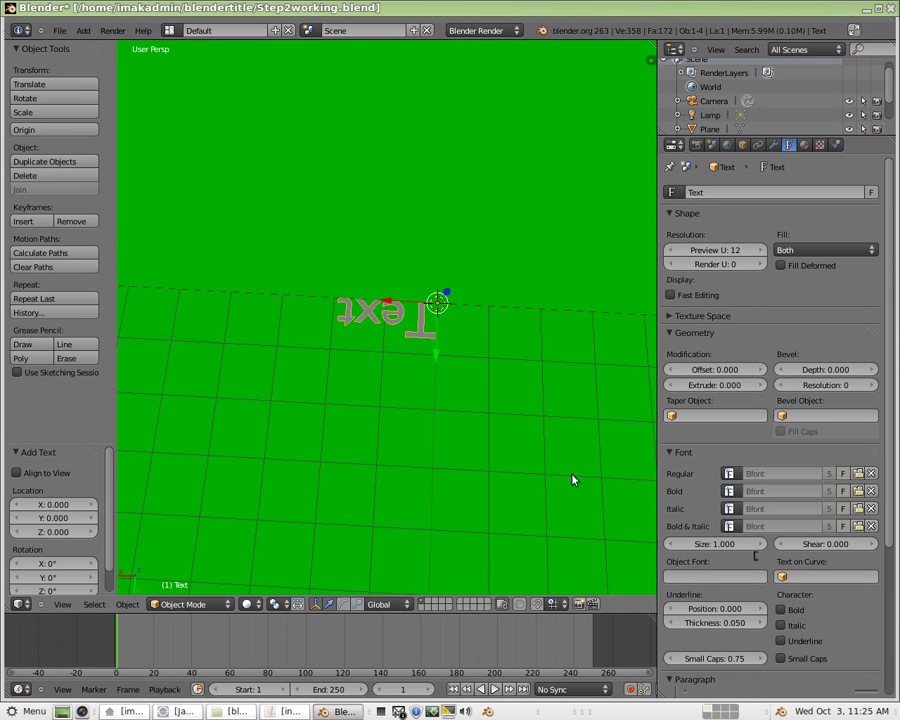
middle_drag(572, 480, 348, 413)
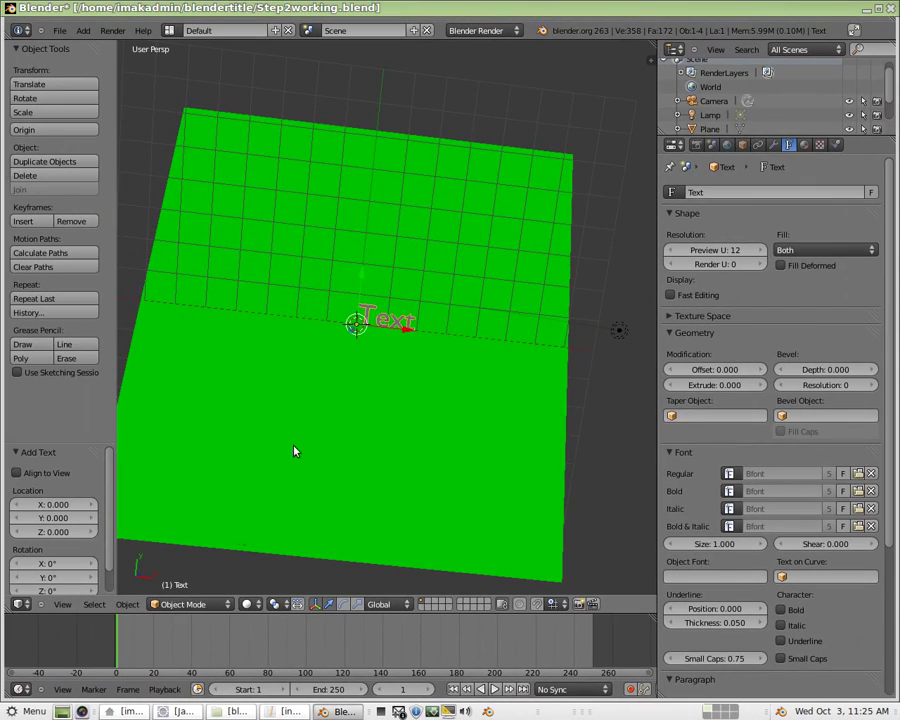
Replace the placeholder 'Text' with the person's full name, fixing a typo, then orbit to view it.
key(Tab)
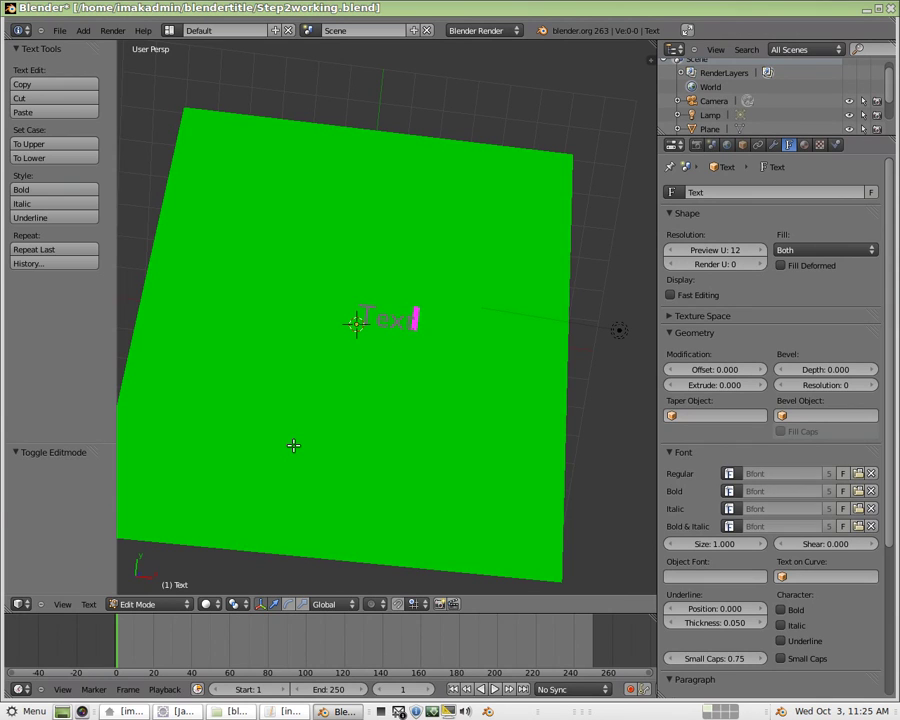
key(BackSpace)
key(BackSpace)
key(BackSpace)
key(BackSpace)
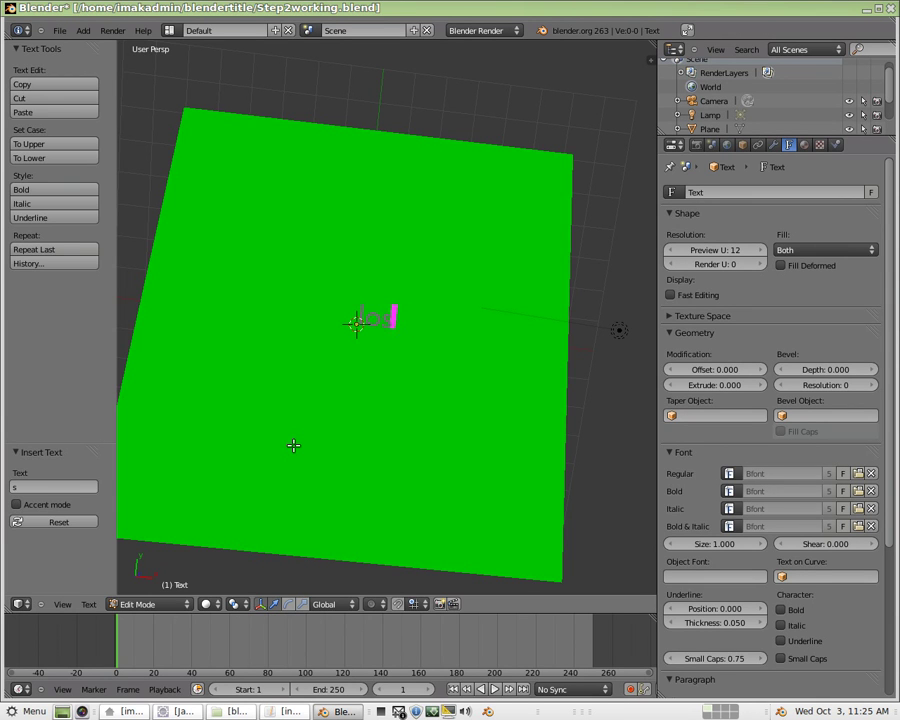
key(Return)
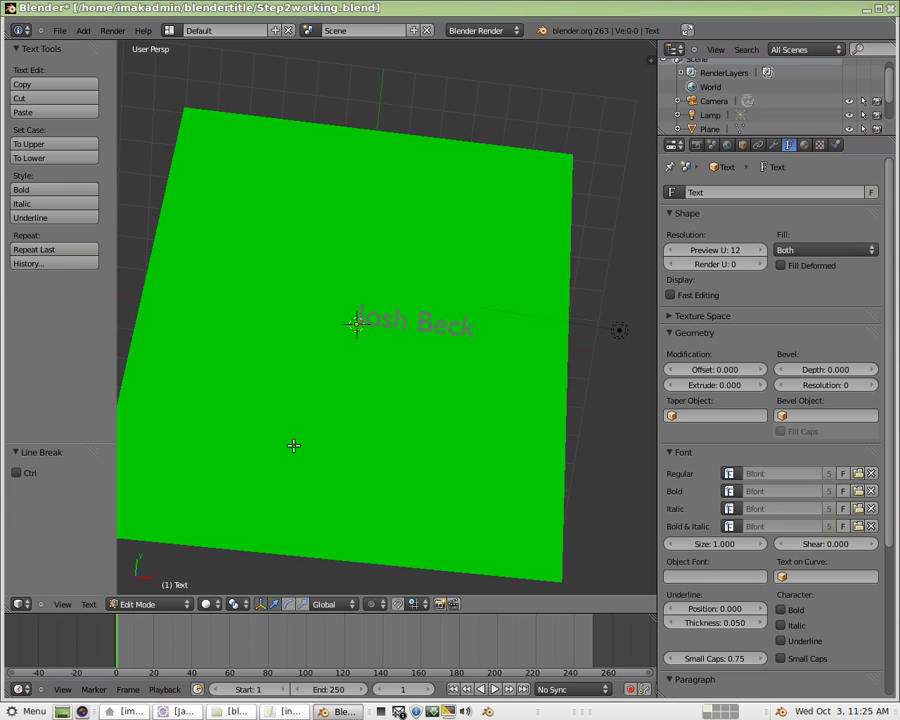
middle_drag(215, 400, 295, 323)
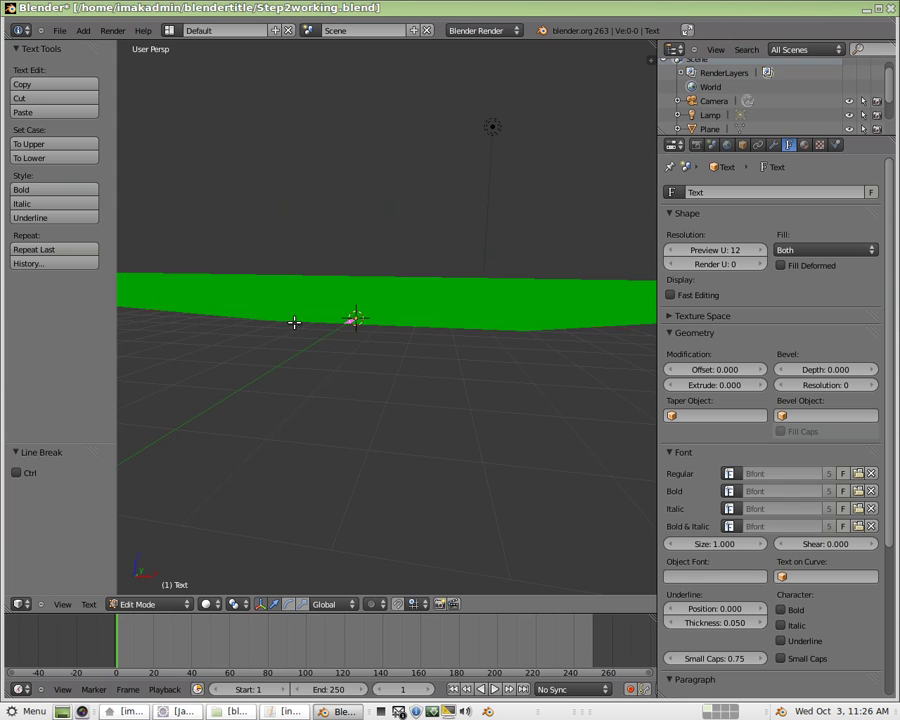
middle_drag(525, 353, 370, 406)
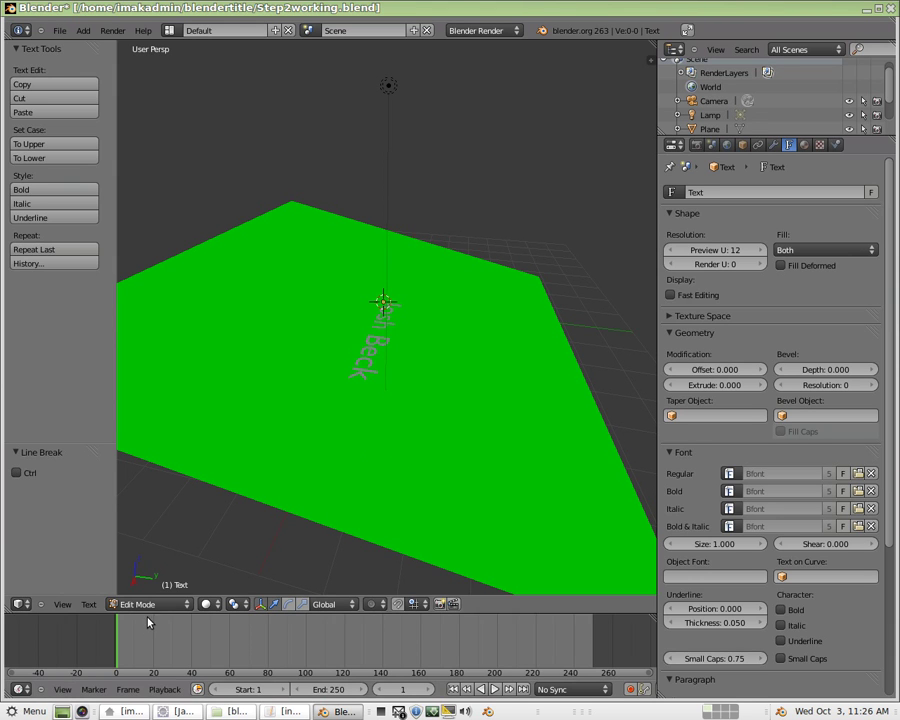
Back in Object Mode, tilt the green plane about 32° around the global X axis.
click(148, 604)
click(155, 591)
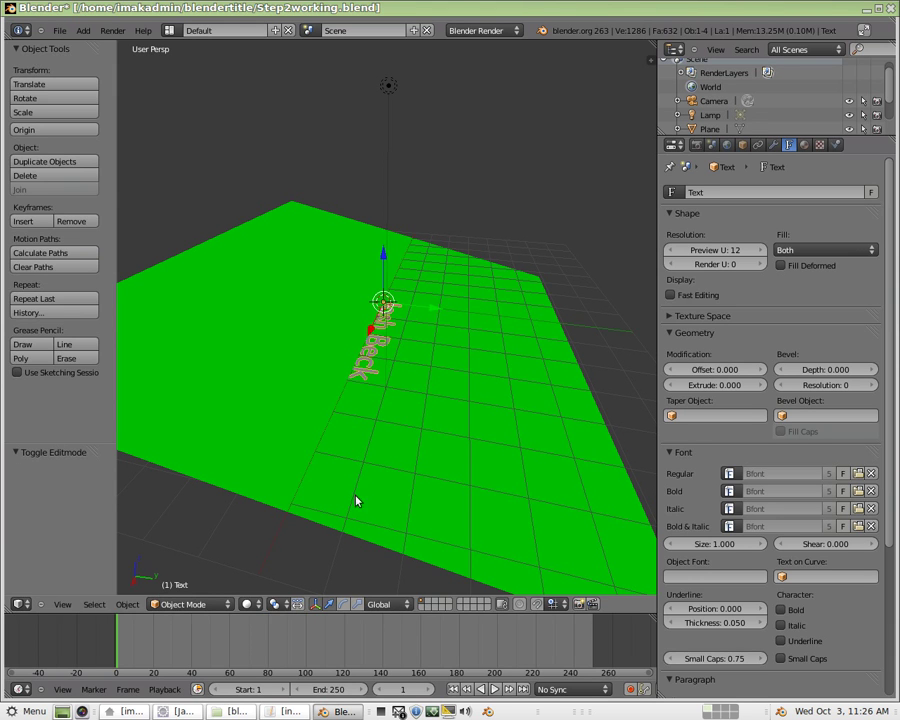
right_click(295, 424)
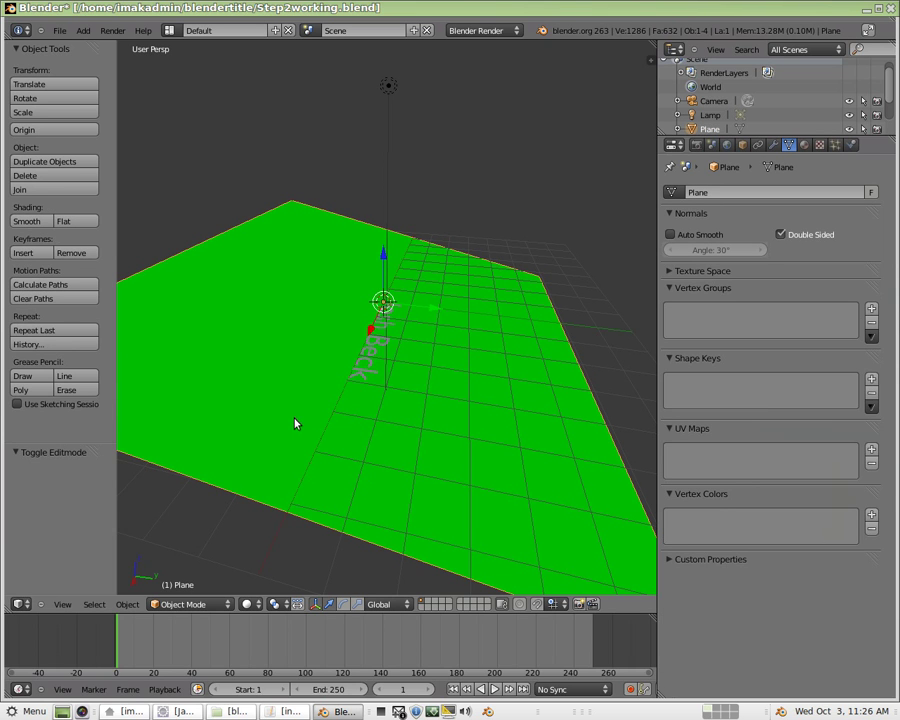
key(r)
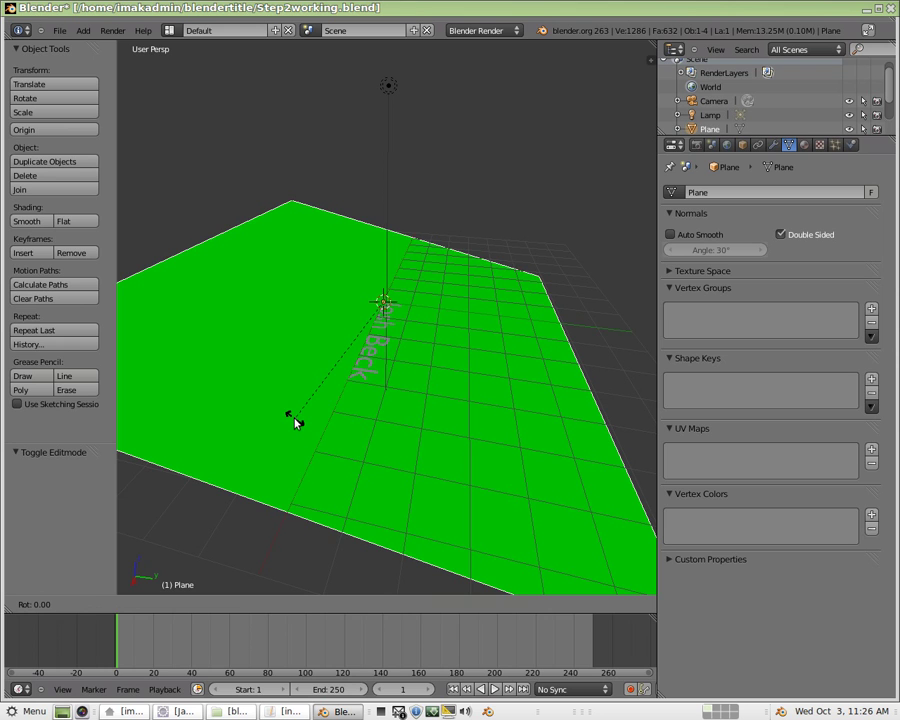
key(x)
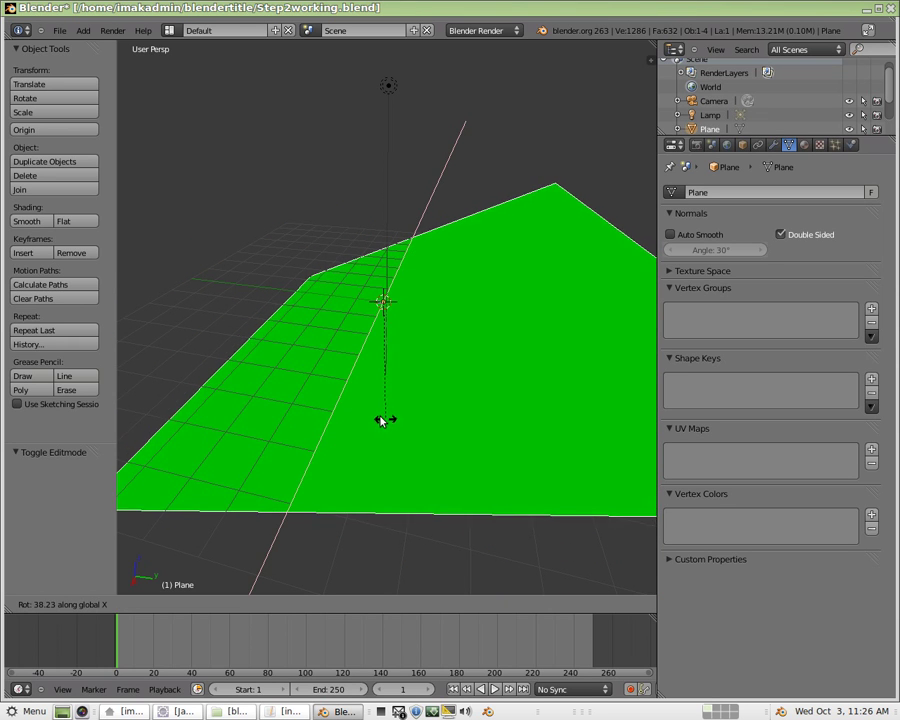
click(373, 416)
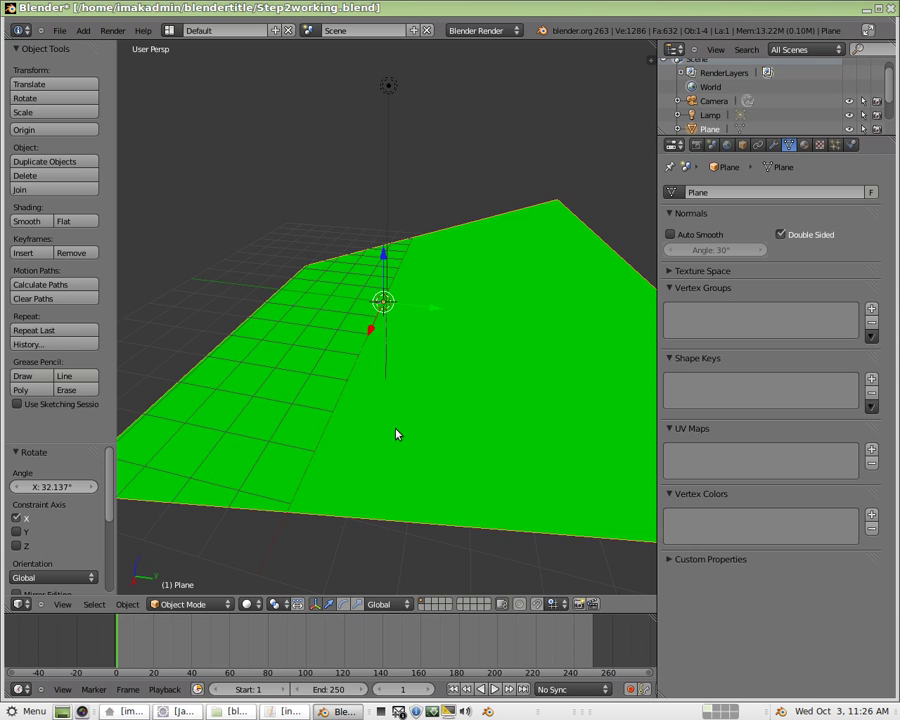
Reselect the name text object from a new viewing angle.
middle_drag(381, 431, 390, 325)
key(shift+a)
click(434, 350)
mouse_move(340, 348)
middle_down()
mouse_move(374, 348)
mouse_move(321, 271)
mouse_move(325, 249)
mouse_move(364, 305)
mouse_move(350, 369)
middle_up()
scroll(372, 350, up, 5)
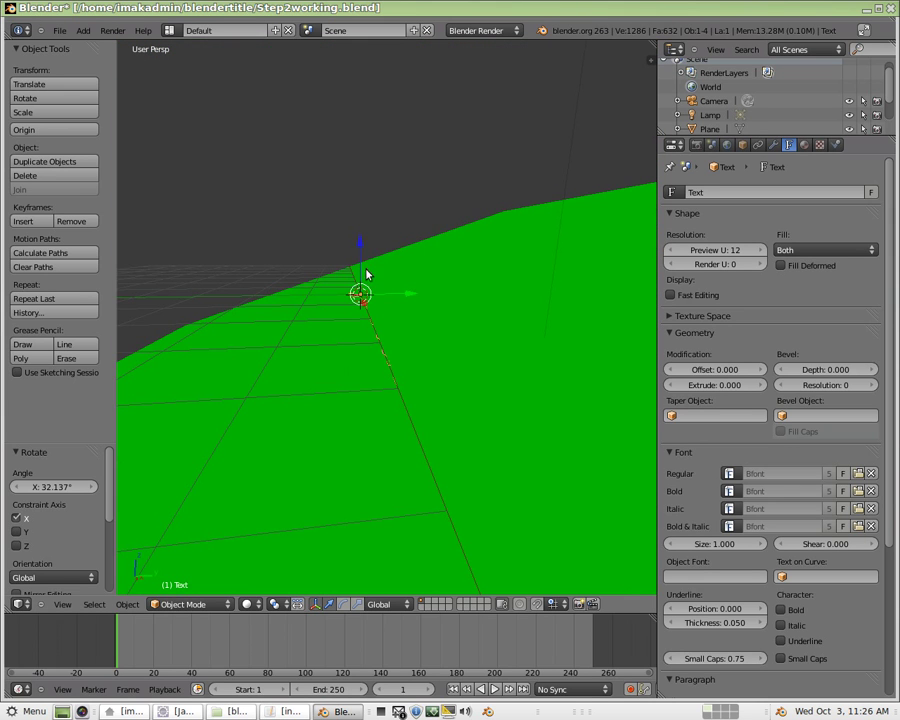
Lift the name text 0.438 along Z clear of the tilted plane.
drag(359, 247, 421, 367)
middle_drag(421, 367, 350, 377)
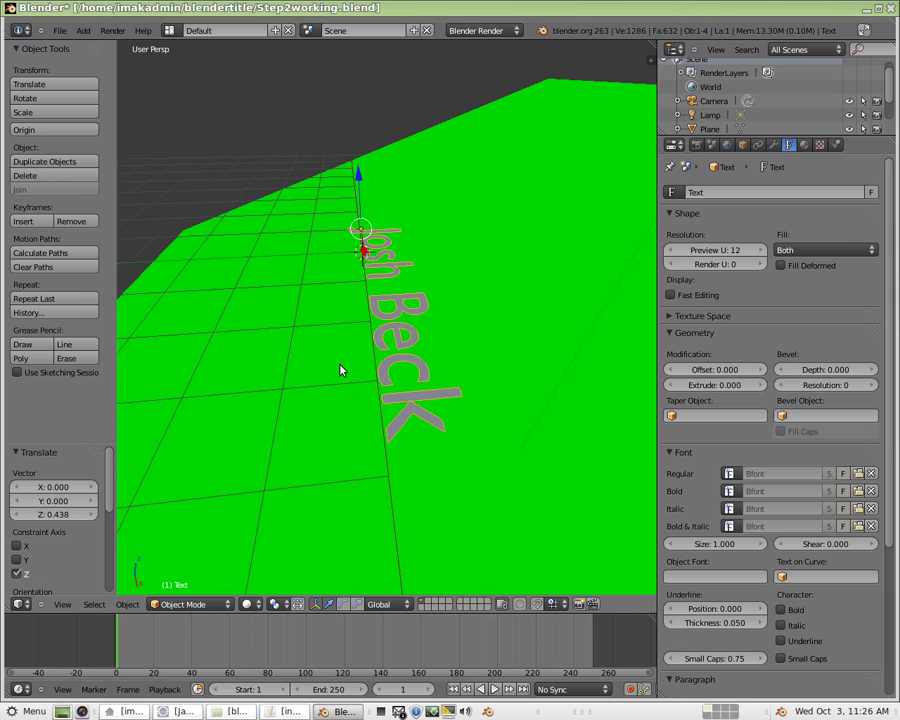
key(alt+c)
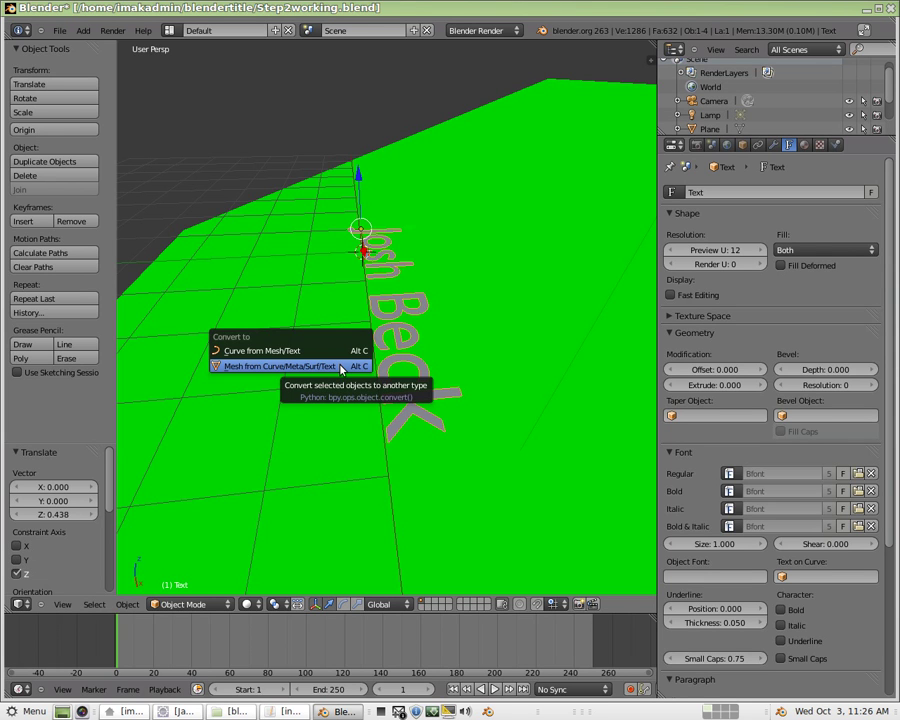
Convert the name text to a mesh with Mesh from Curve/Meta/Surf/Text.
click(341, 367)
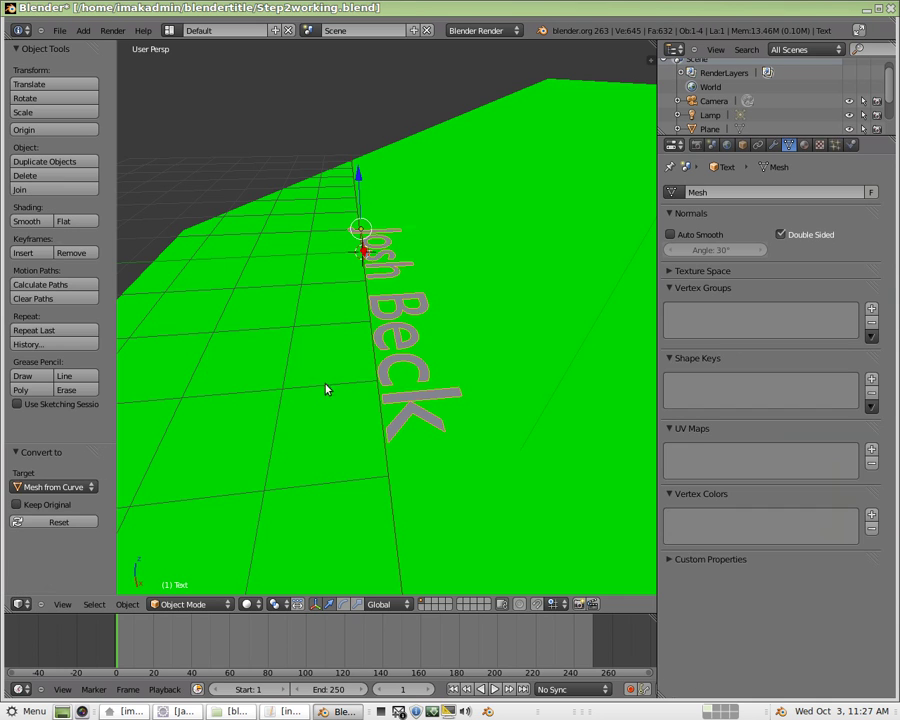
middle_drag(339, 409, 289, 392)
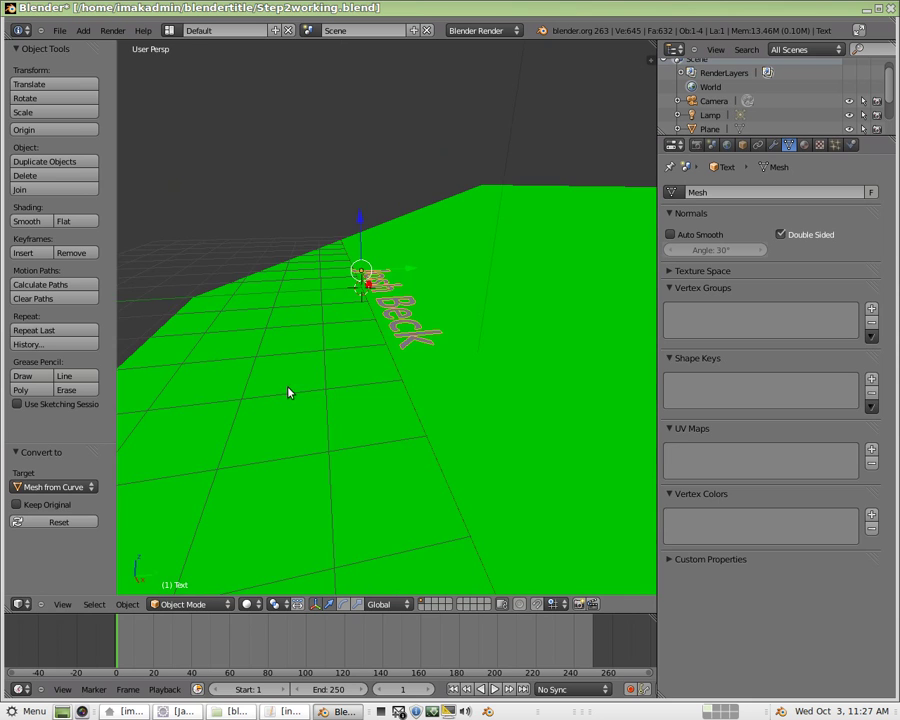
Extrude the lettering faces 0.714 along Z into solid 3D letters, back in Object Mode.
click(190, 604)
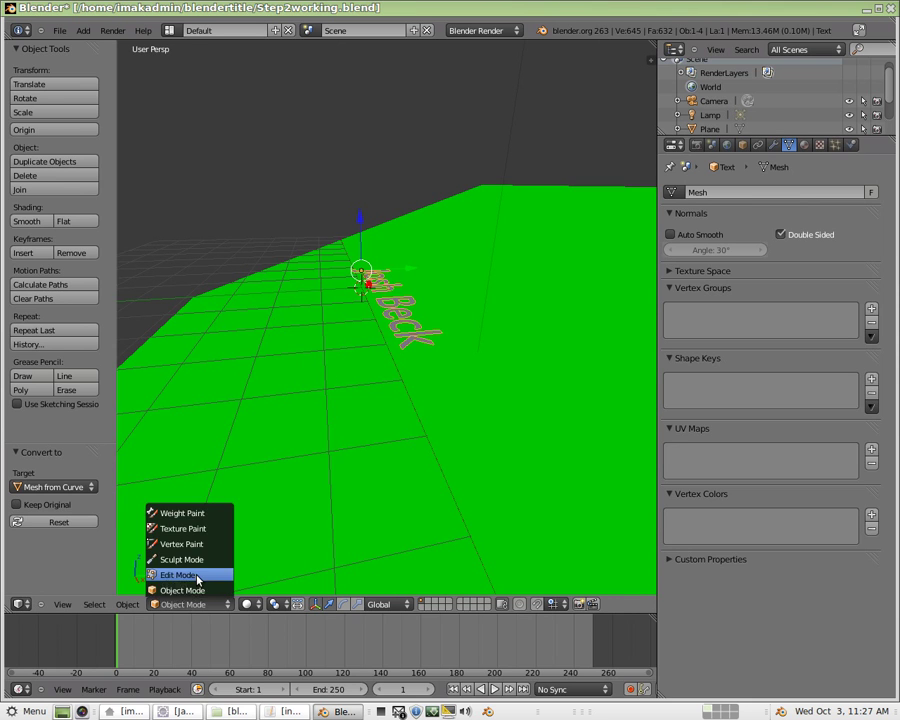
click(222, 575)
middle_drag(286, 483, 331, 454)
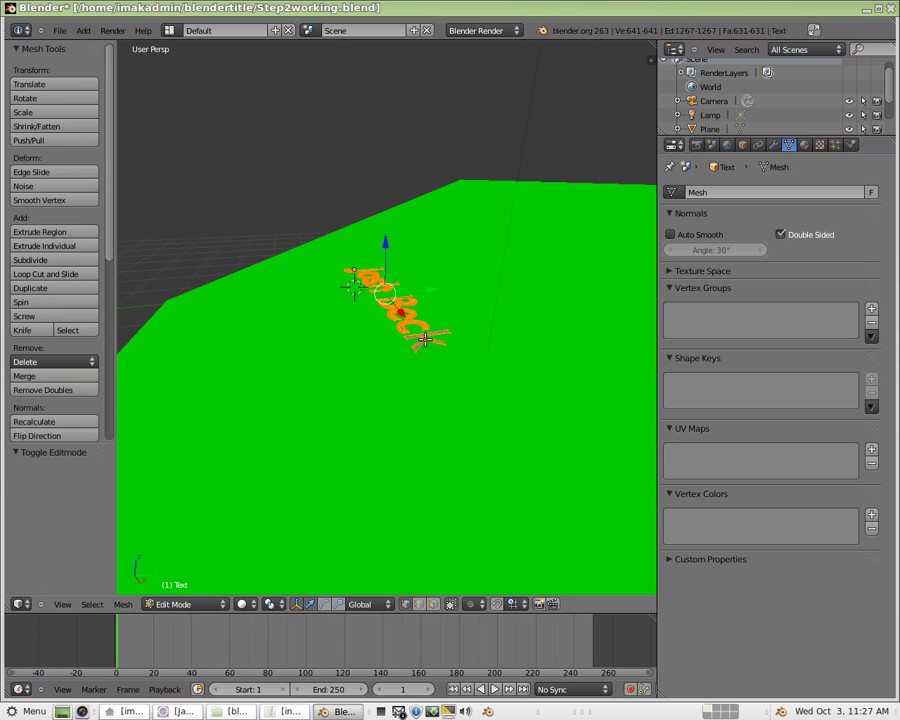
key(e)
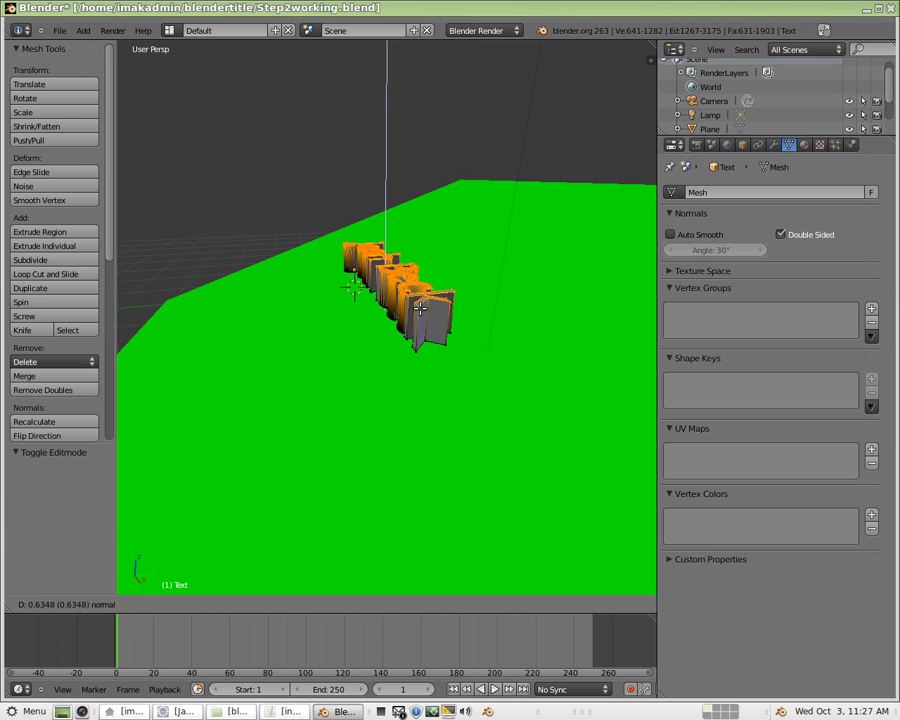
click(420, 310)
middle_drag(420, 310, 245, 420)
click(193, 605)
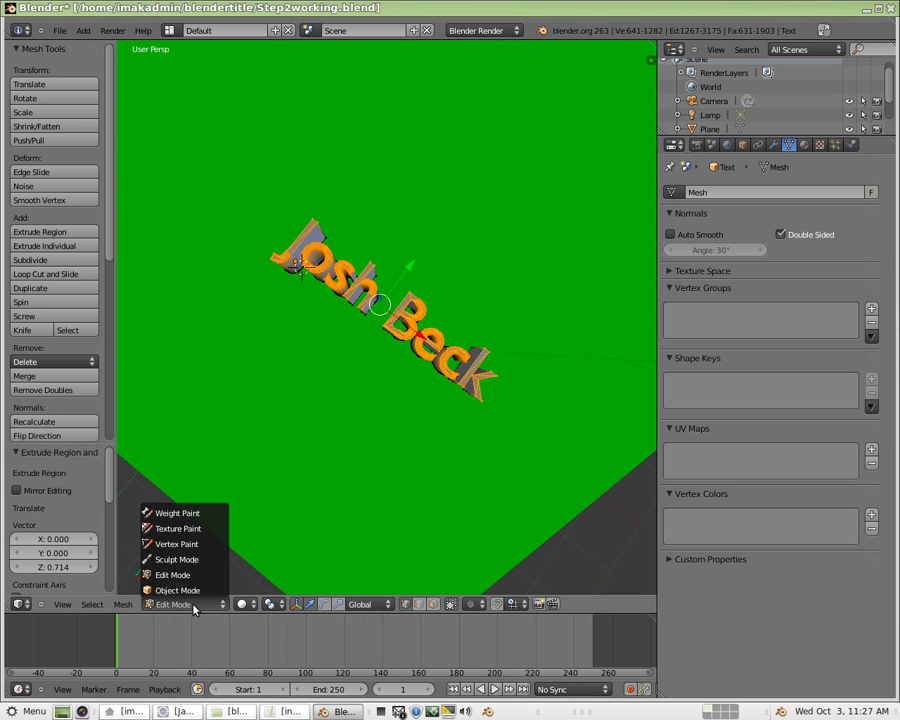
click(180, 590)
Lower the extruded lettering -0.09519 along Z so it rests on the plane.
middle_drag(438, 365, 395, 325)
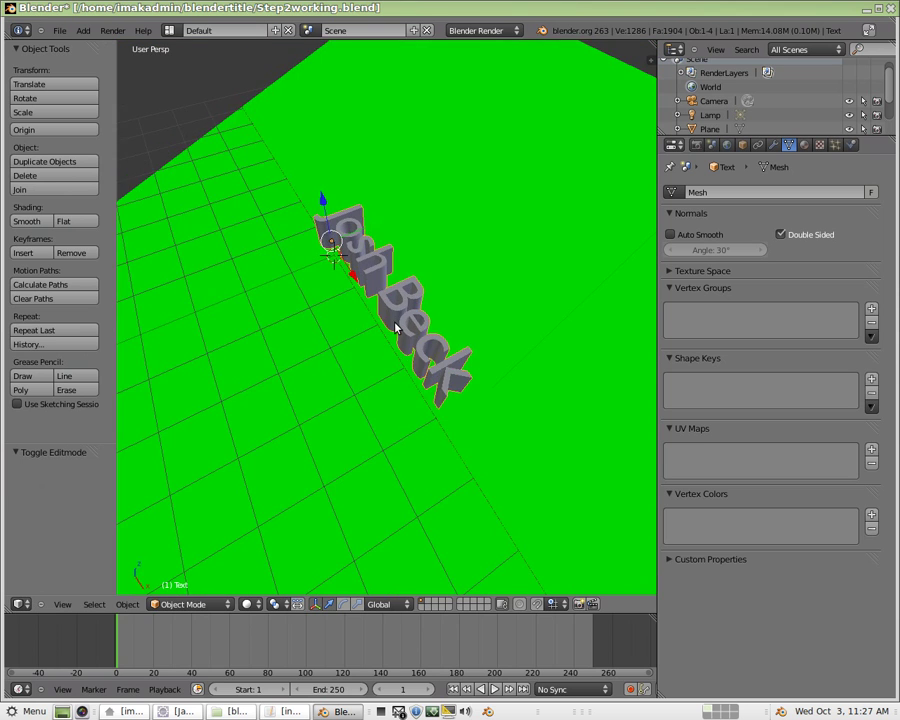
middle_drag(476, 398, 384, 333)
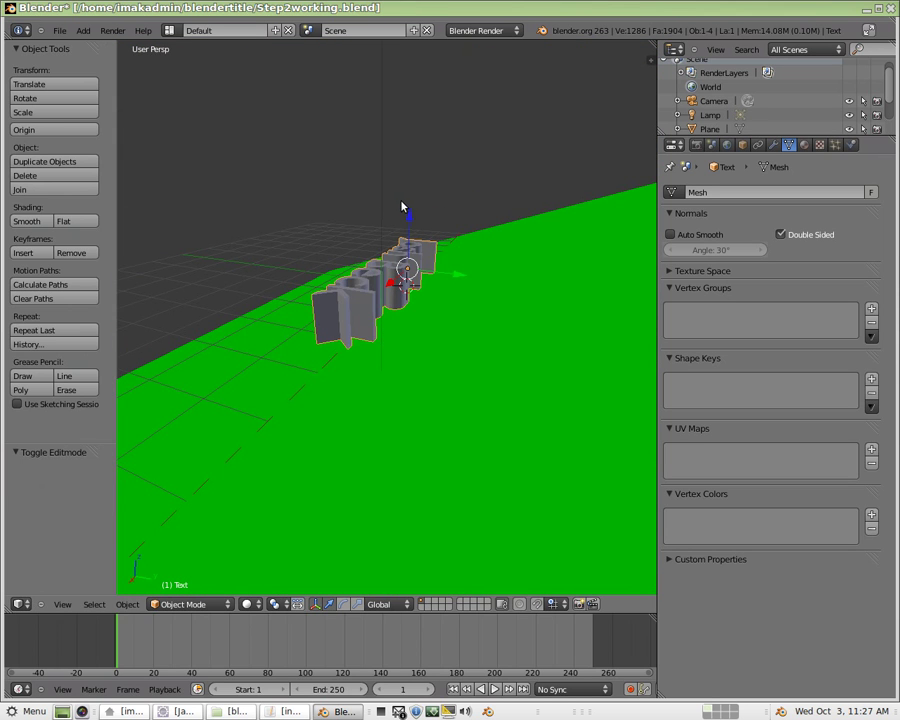
mouse_move(408, 216)
mouse_down()
mouse_move(410, 240)
mouse_move(408, 232)
mouse_up()
middle_drag(300, 405, 461, 407)
middle_drag(360, 394, 358, 374)
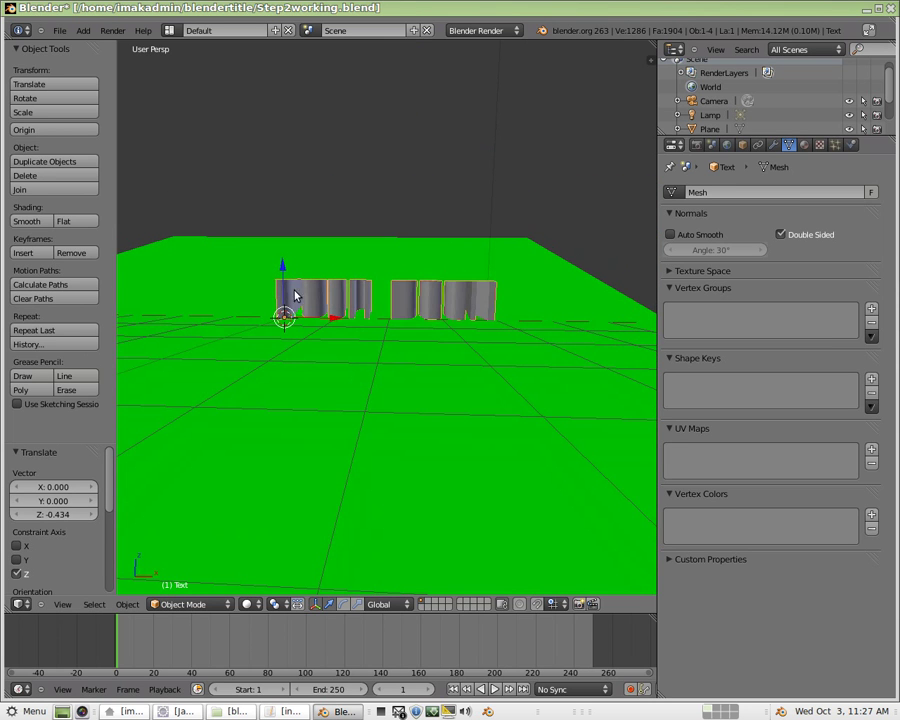
drag(281, 268, 282, 276)
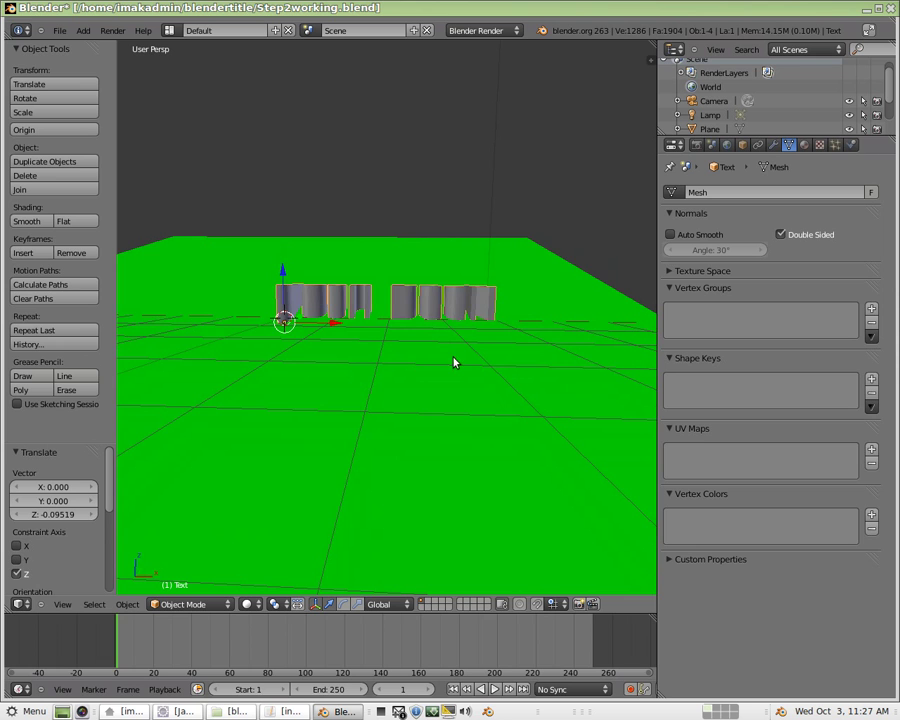
Step the view around the lettering with numpad keys and orbits, ending in camera view.
key(KP_3)
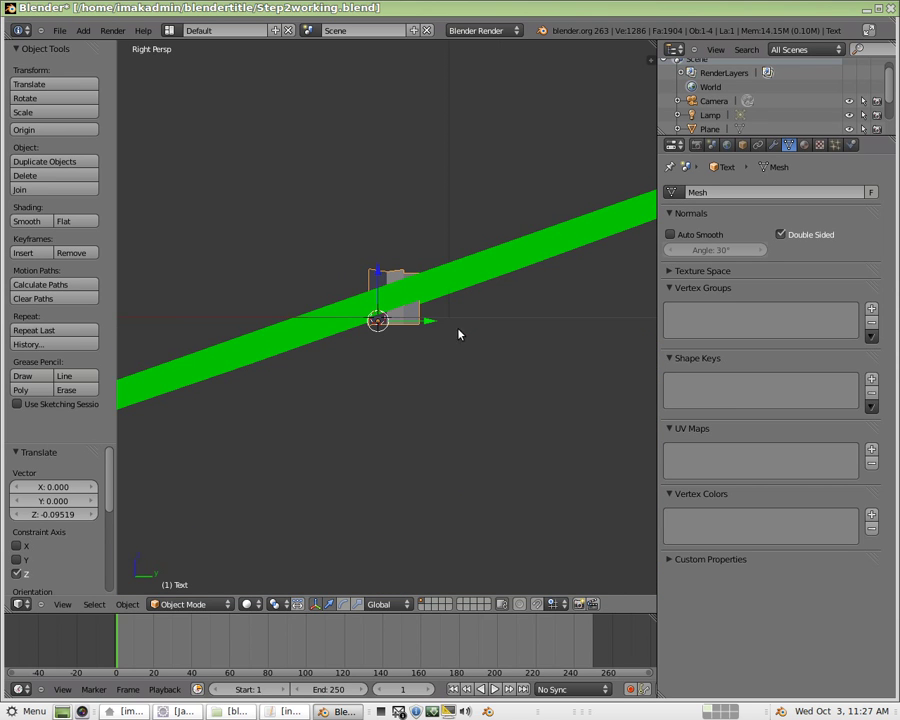
key(KP_8)
key(KP_8)
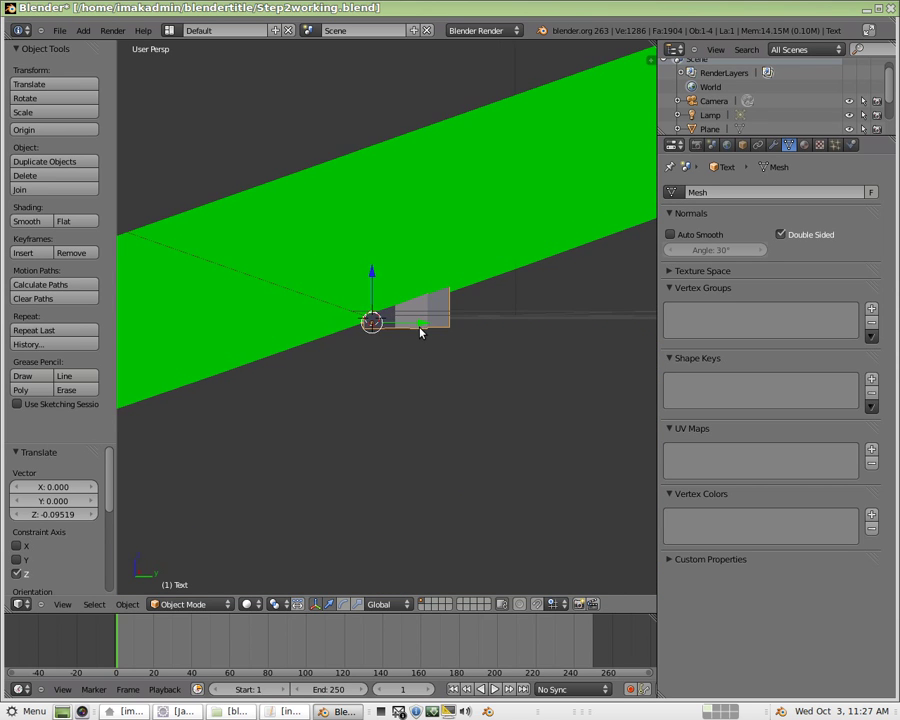
key(KP_2)
key(KP_8)
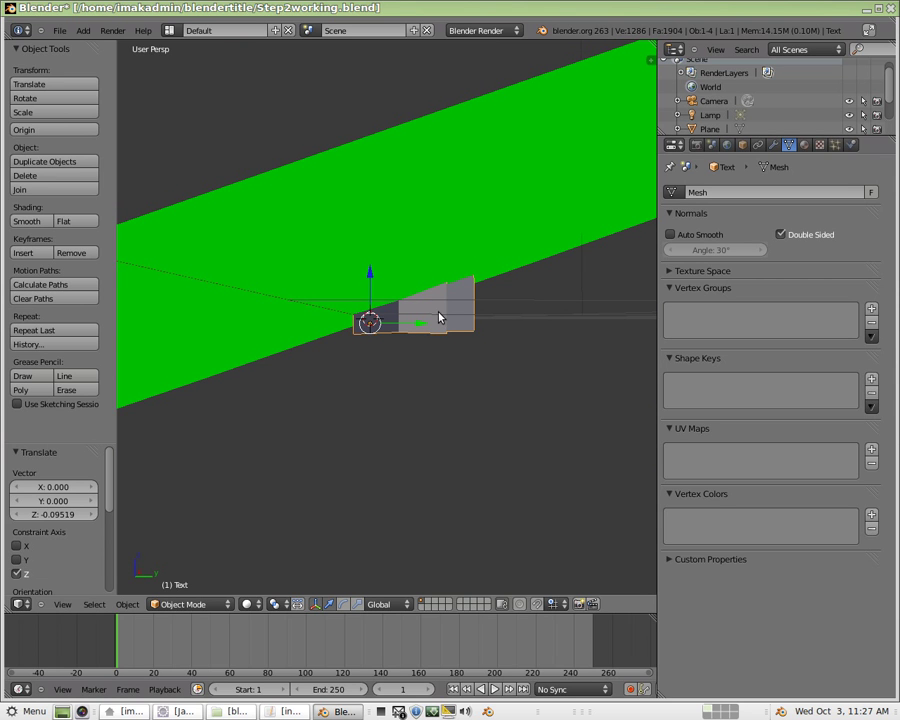
key(KP_2)
key(KP_8)
key(KP_6)
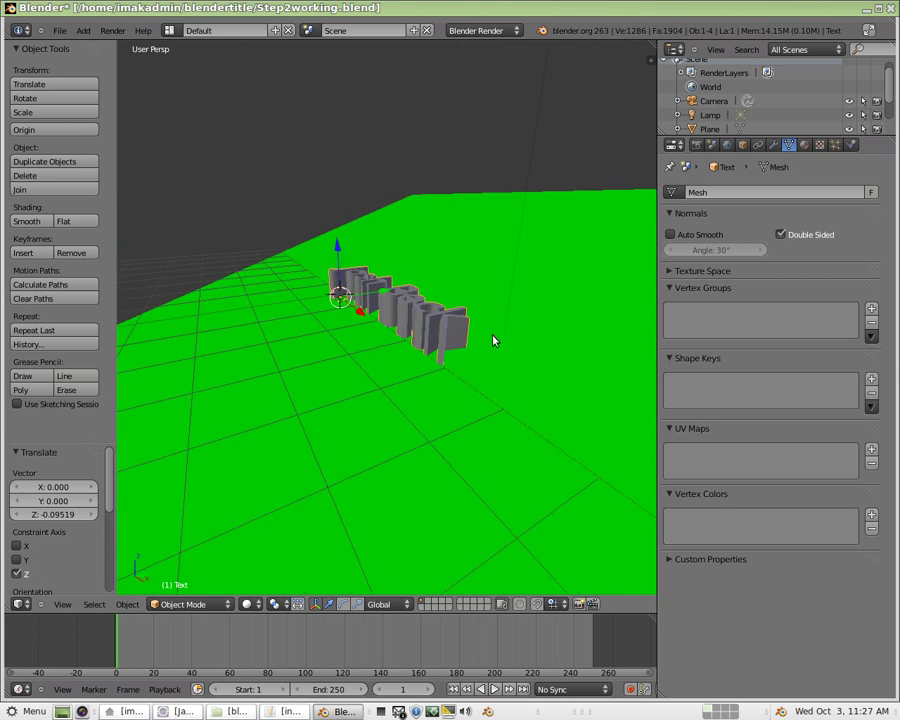
middle_drag(192, 321, 329, 430)
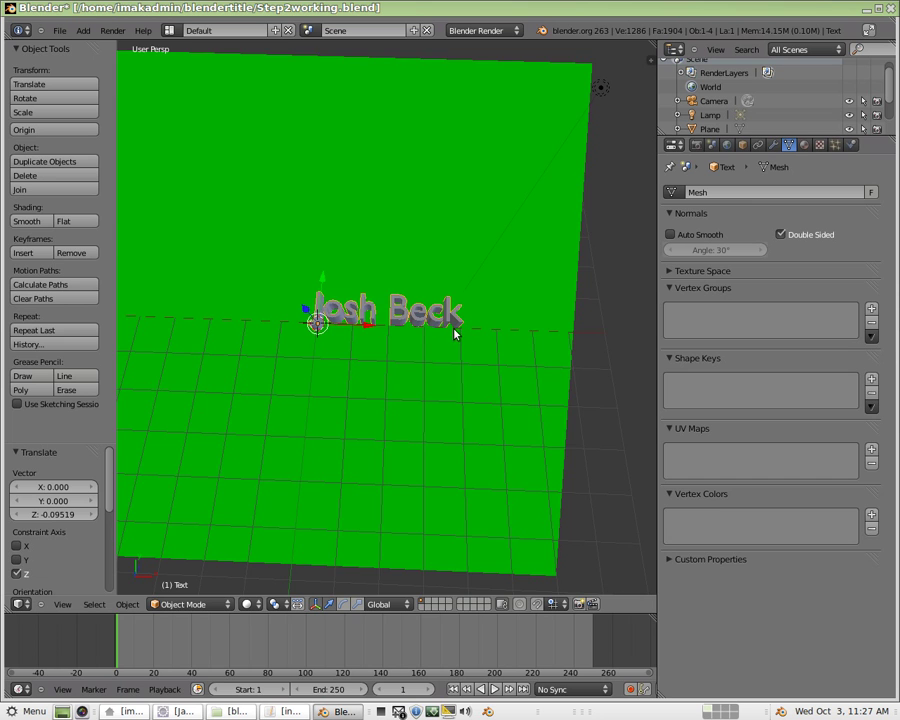
middle_drag(456, 331, 409, 426)
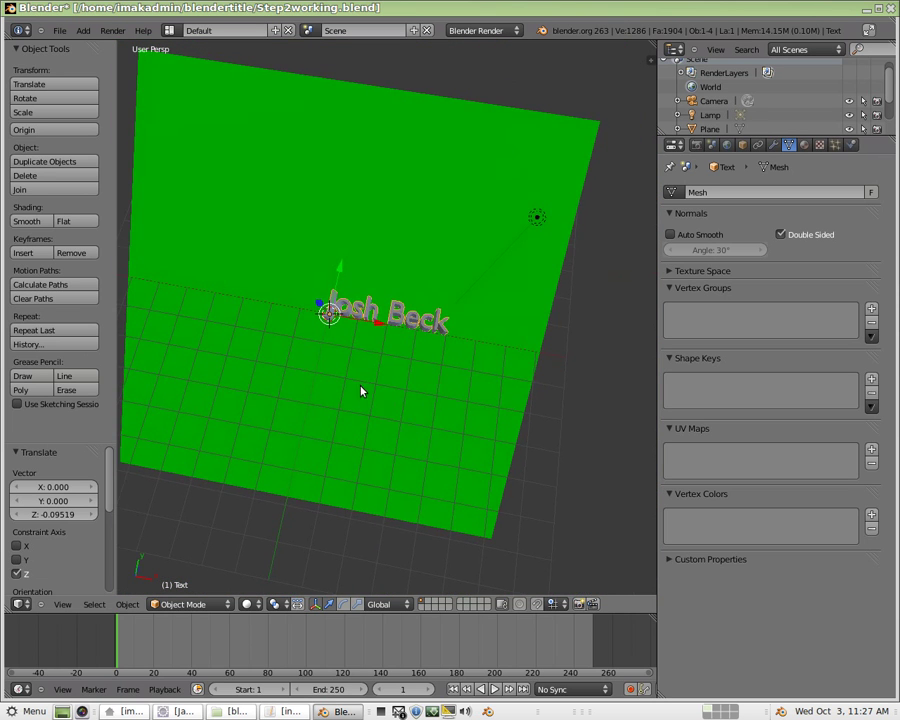
middle_drag(364, 390, 388, 414)
key(KP_0)
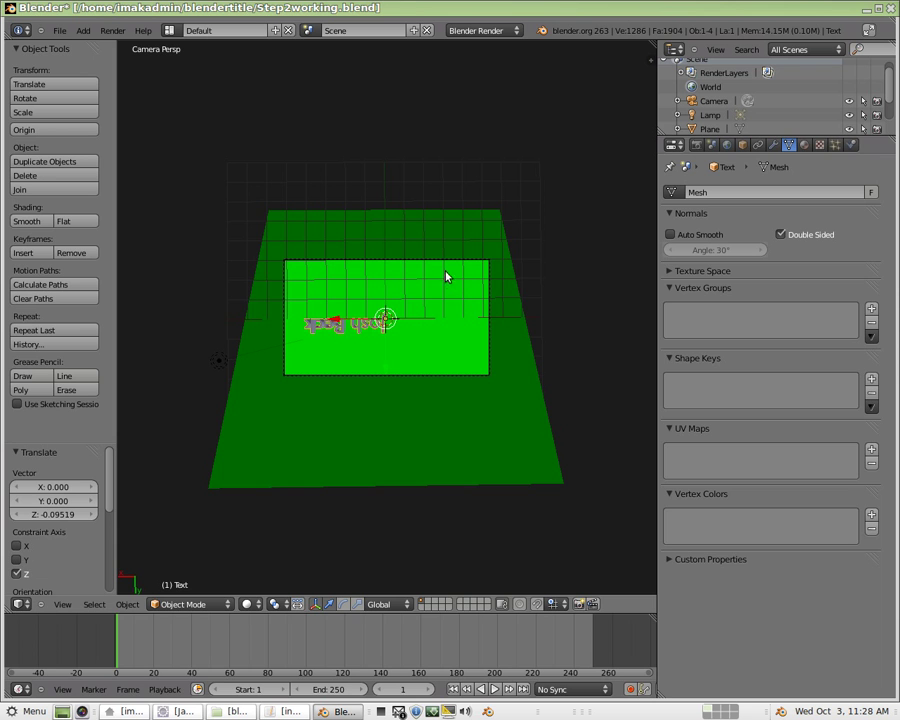
Rotate the camera about -181° so the lettering reads upright in the camera view.
middle_drag(404, 398, 406, 426)
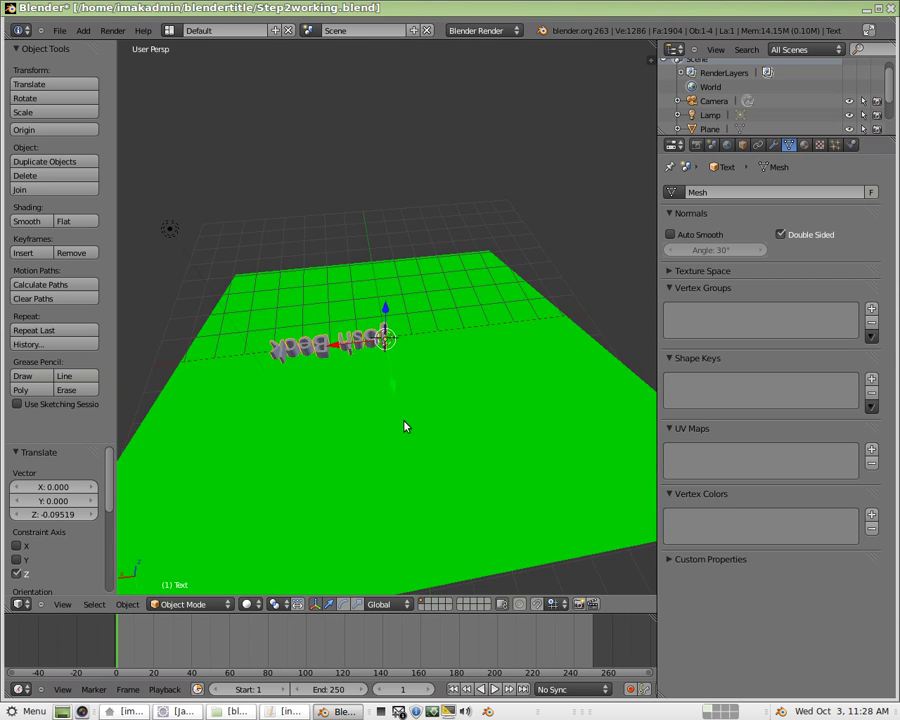
key(KP_0)
right_click(341, 262)
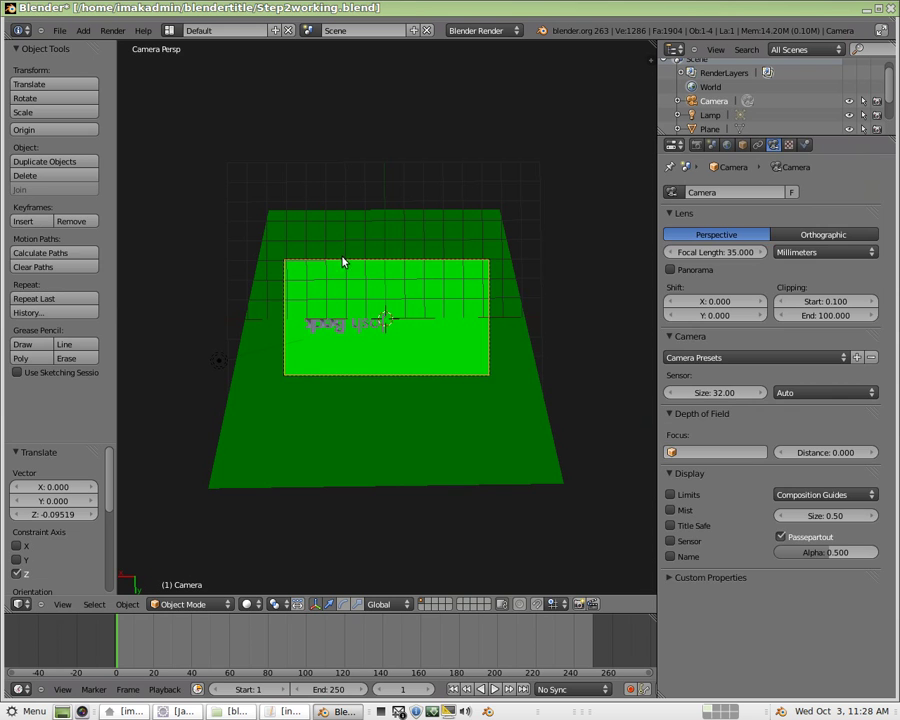
key(r)
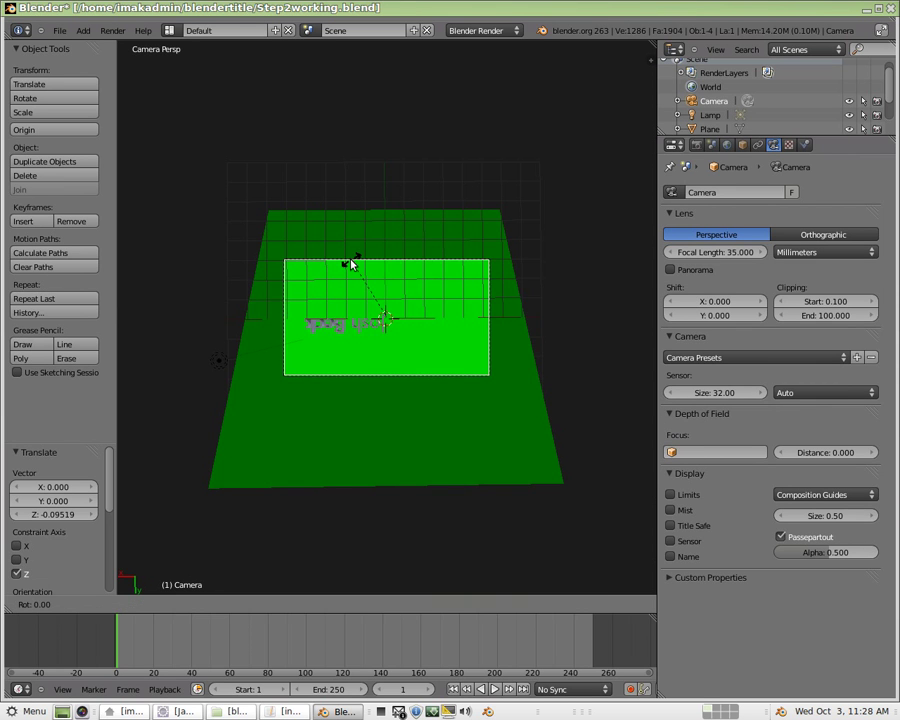
click(432, 388)
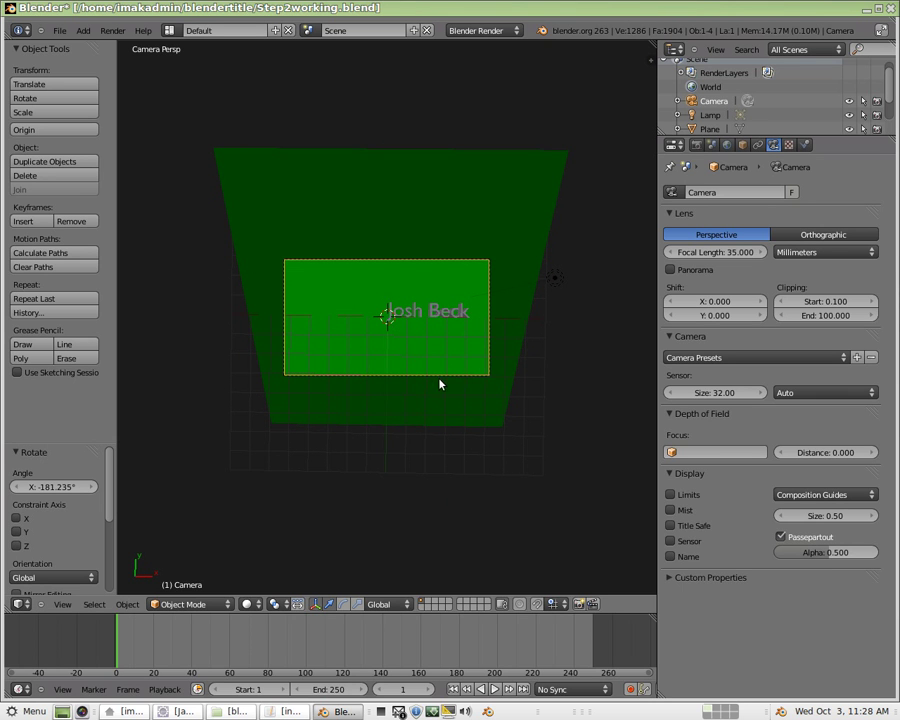
middle_drag(429, 394, 367, 385)
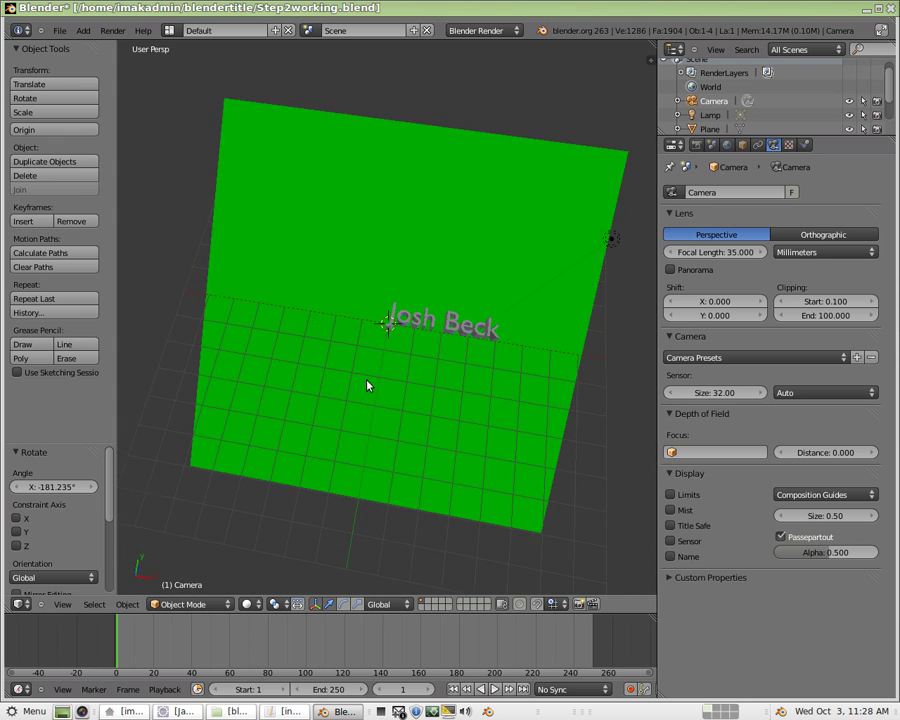
key(KP_0)
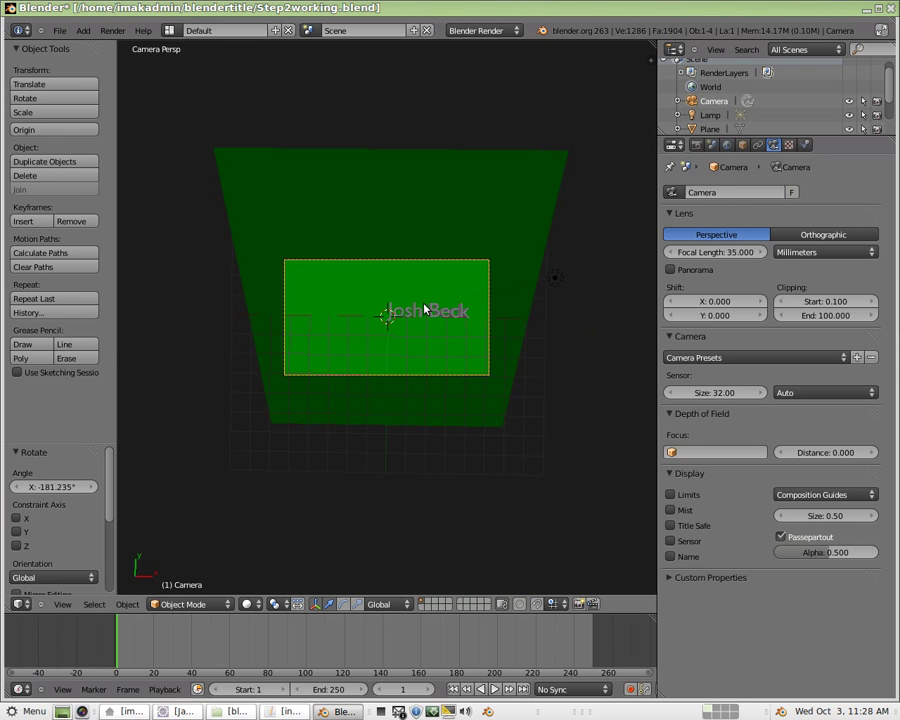
Move the name text -2.026 along X to centre it in the camera frame.
right_click(430, 312)
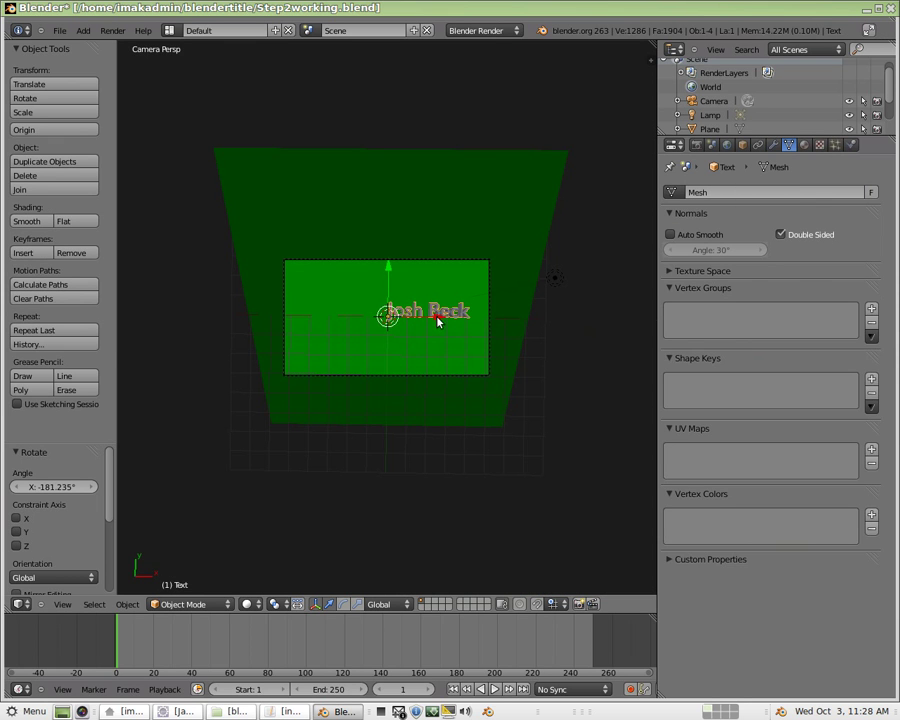
key(g)
key(x)
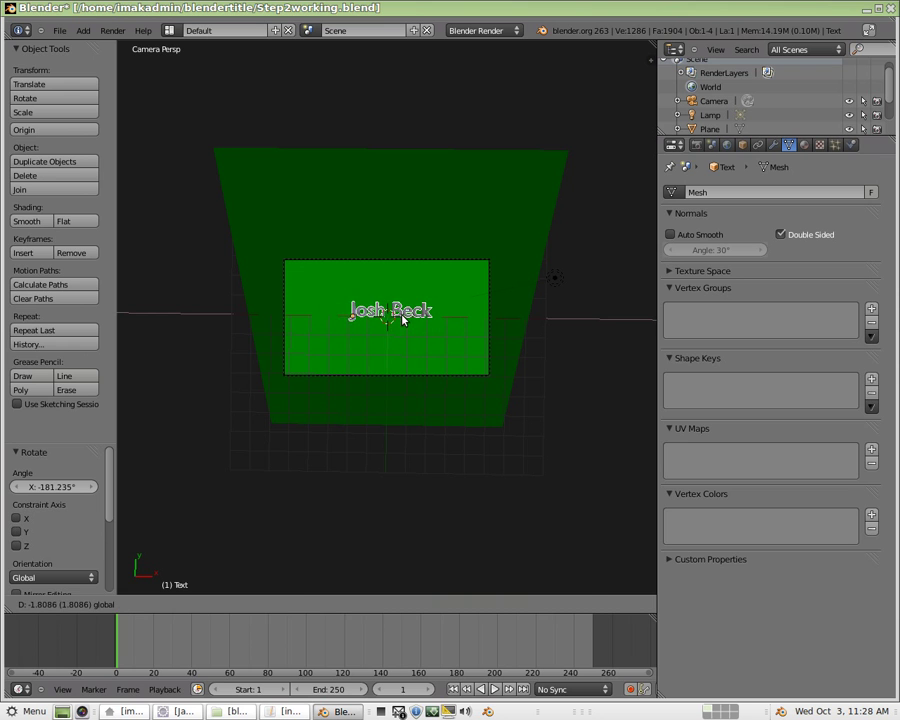
click(394, 314)
middle_drag(575, 424, 380, 323)
key(KP_0)
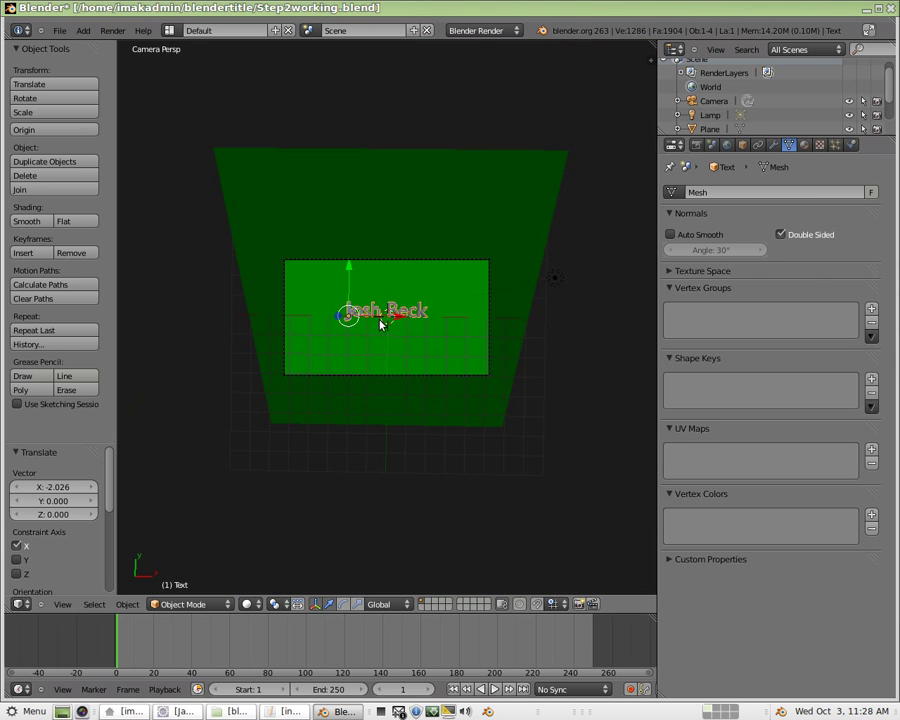